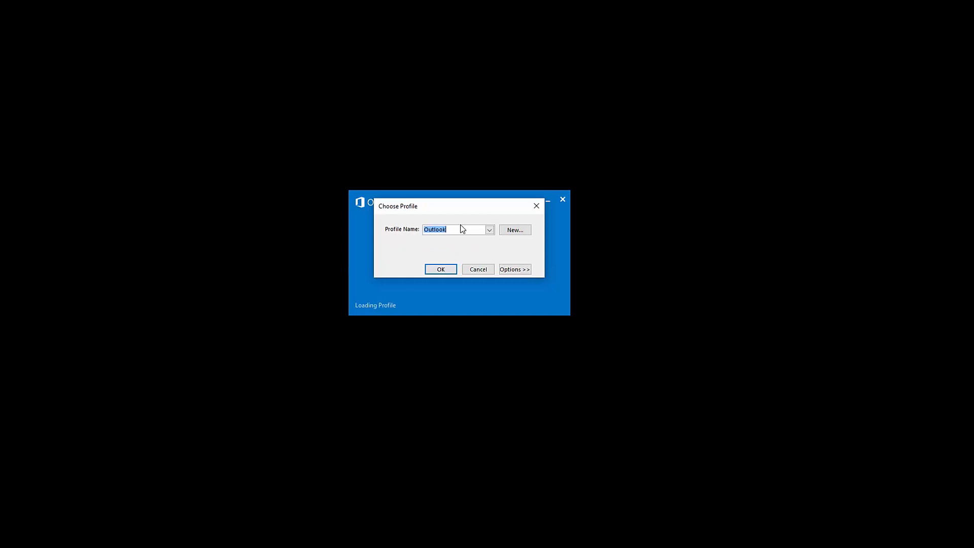
# Create a new mail profile named Exchange
pyautogui.click(511, 232)
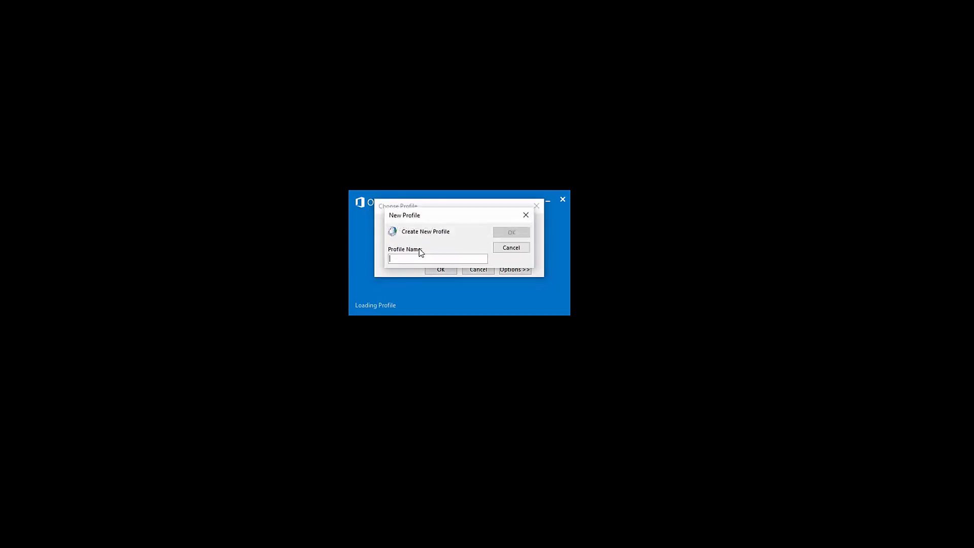
pyautogui.write('Exchange')
pyautogui.press('Return')
# Enter the account's display name, e-mail address and password twice, and start automatic setup
pyautogui.moveTo(500, 222); pyautogui.dragTo(424, 169)
pyautogui.click(387, 250)
pyautogui.write('Video')
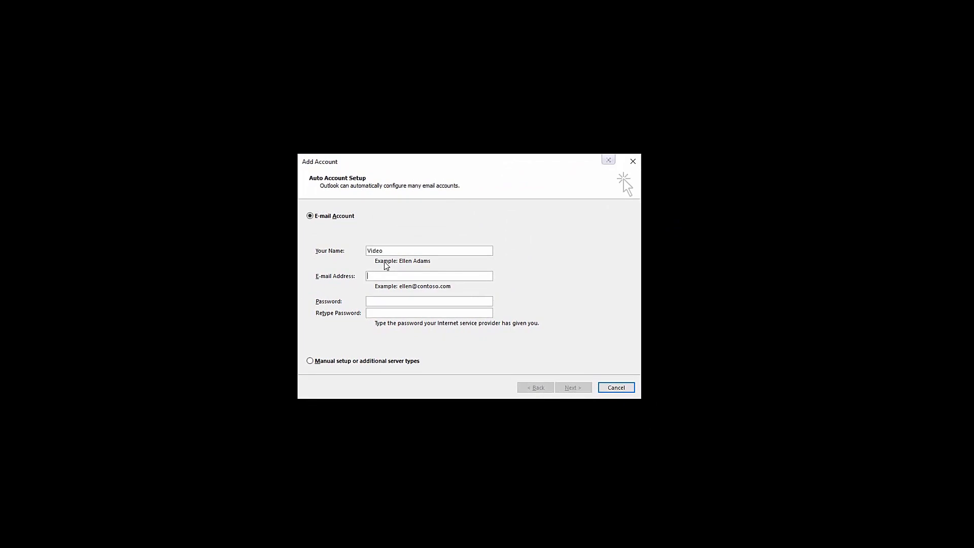
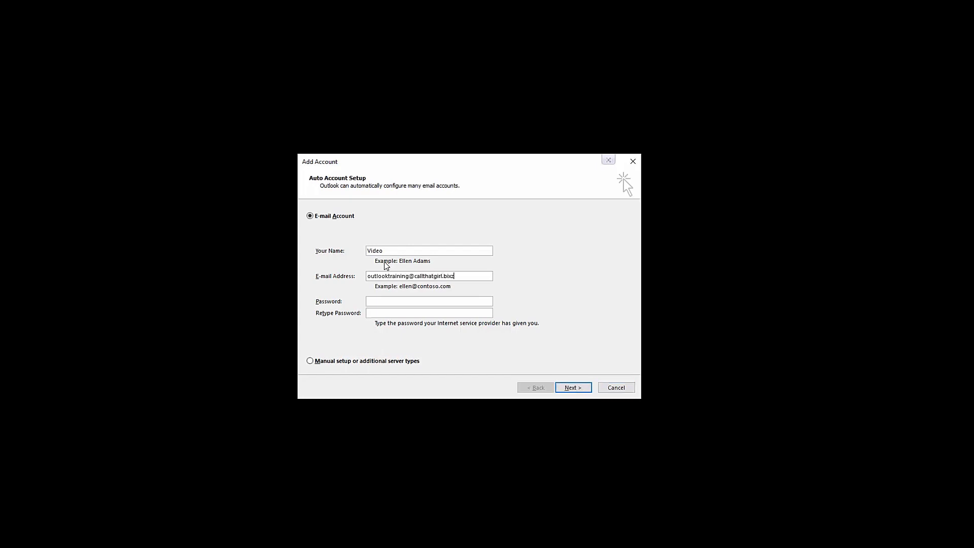
pyautogui.press('Tab')
pyautogui.hotkey('ctrl', 'v')
pyautogui.click(378, 314)
pyautogui.hotkey('ctrl', 'v')
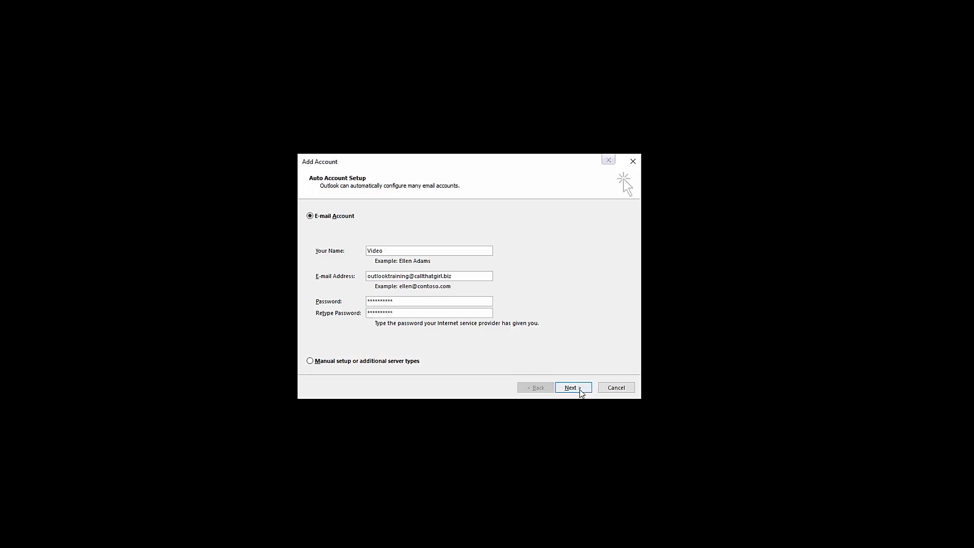
pyautogui.click(578, 391)
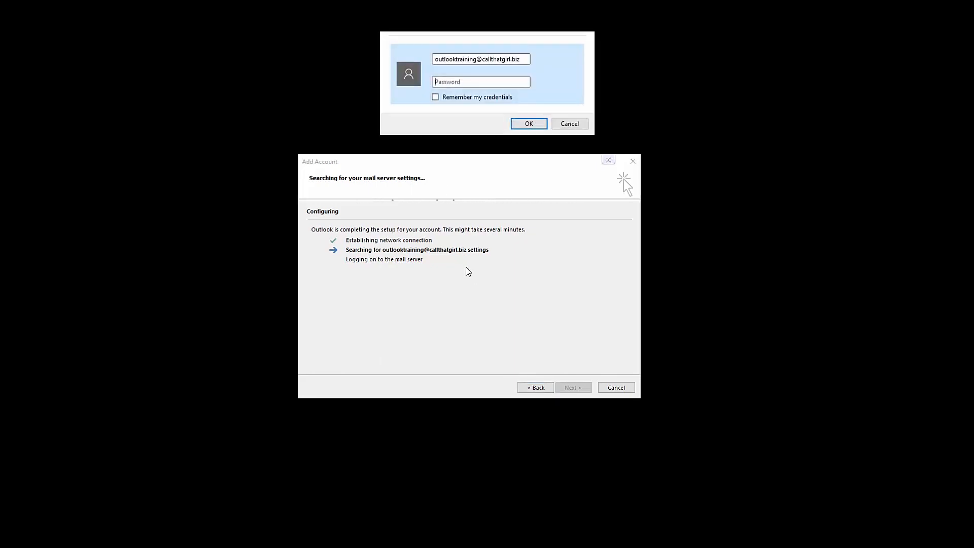
# Sign in with the account password and have the credentials remembered
pyautogui.moveTo(457, 1); pyautogui.dragTo(408, 95)
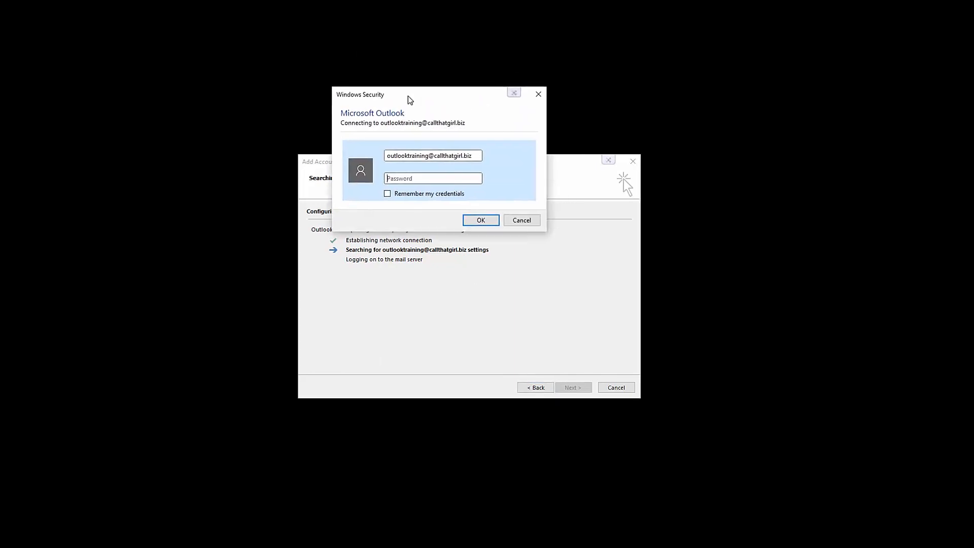
pyautogui.click(400, 178)
pyautogui.click(389, 194)
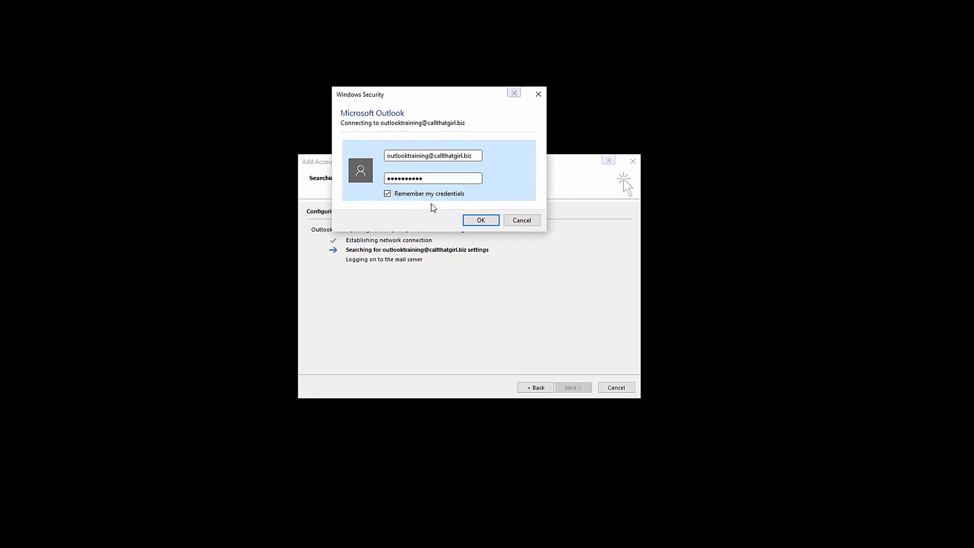
pyautogui.click(473, 221)
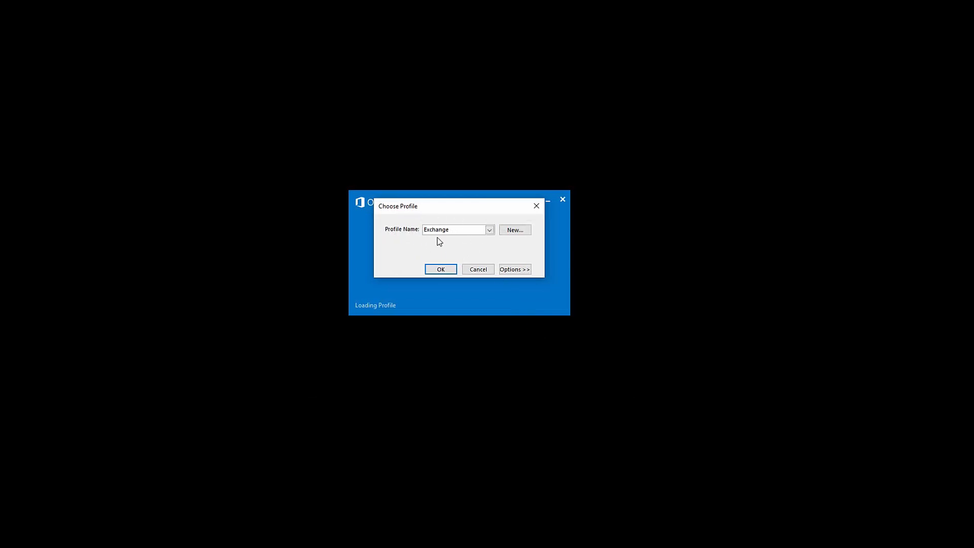
# Start Outlook with the Exchange profile and view the Inbox's 38 synced messages
pyautogui.click(438, 271)
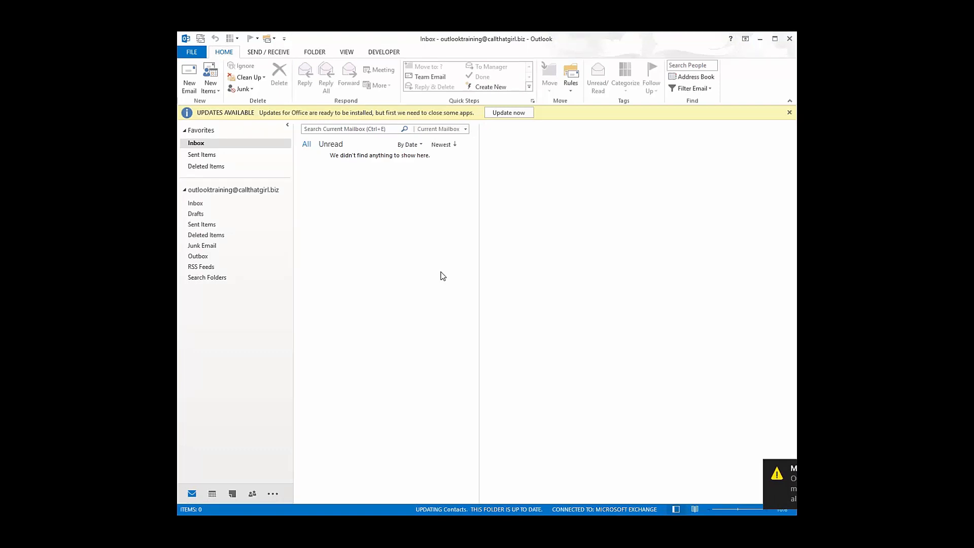
pyautogui.click(195, 206)
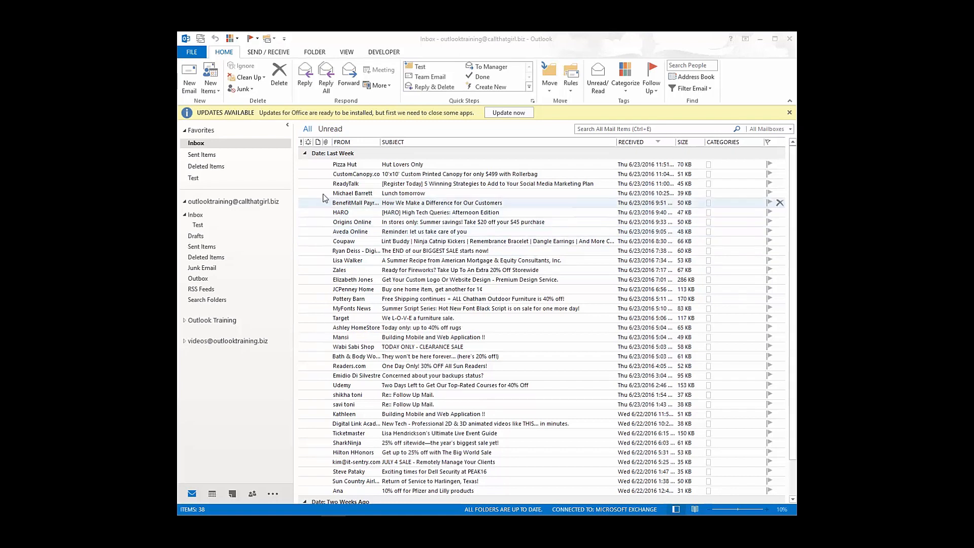
# Change the Exchange account's Mail to keep offline setting from 12 months to All
pyautogui.click(192, 52)
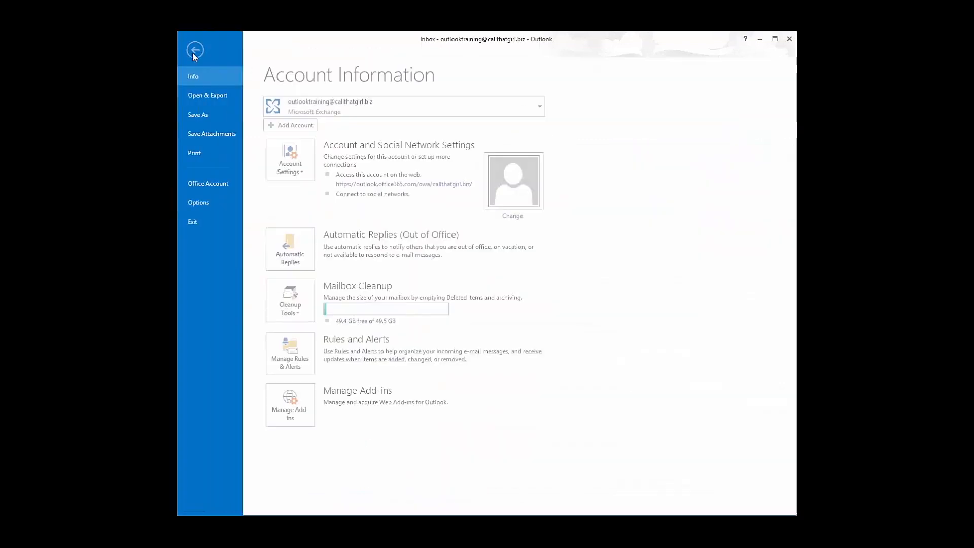
pyautogui.click(297, 156)
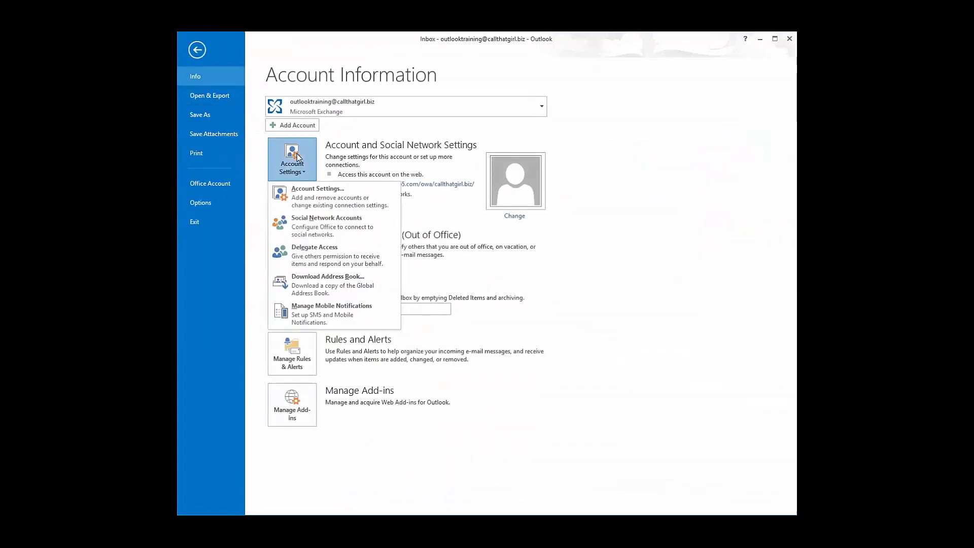
pyautogui.click(298, 193)
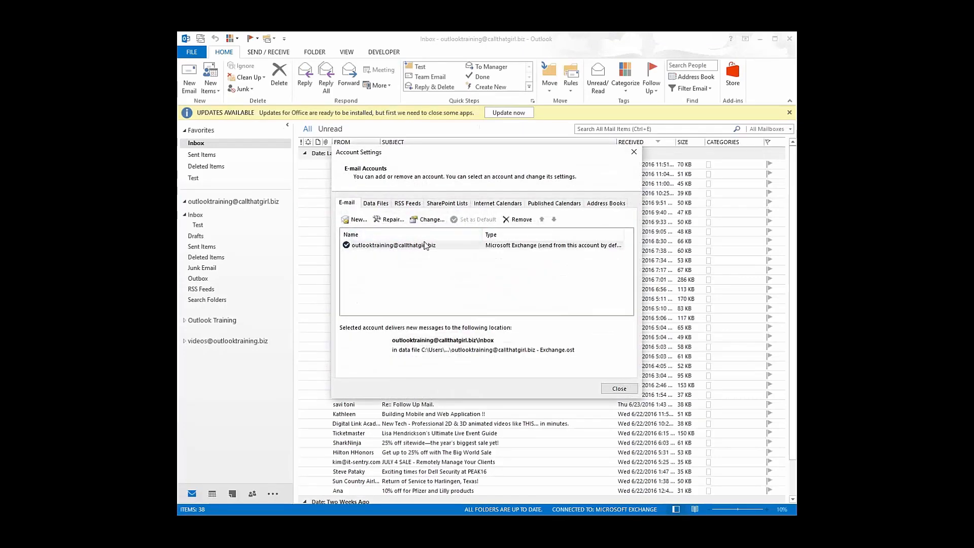
pyautogui.click(512, 248)
pyautogui.doubleClick(513, 248)
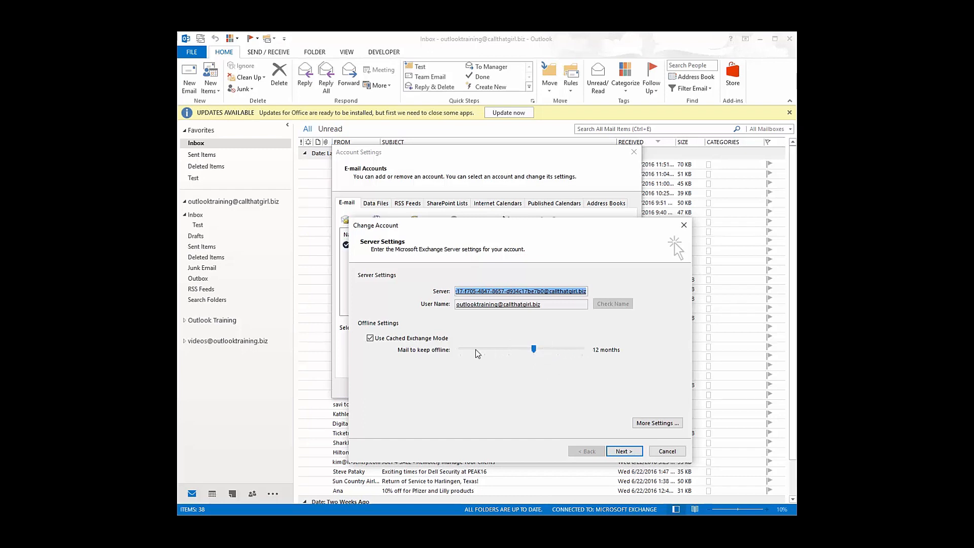
pyautogui.moveTo(536, 348); pyautogui.dragTo(583, 348)
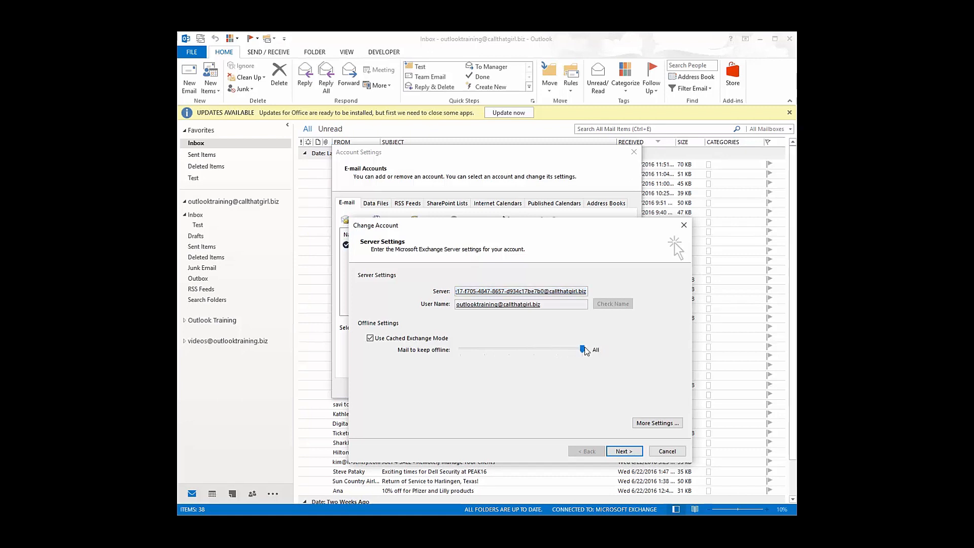
pyautogui.click(623, 453)
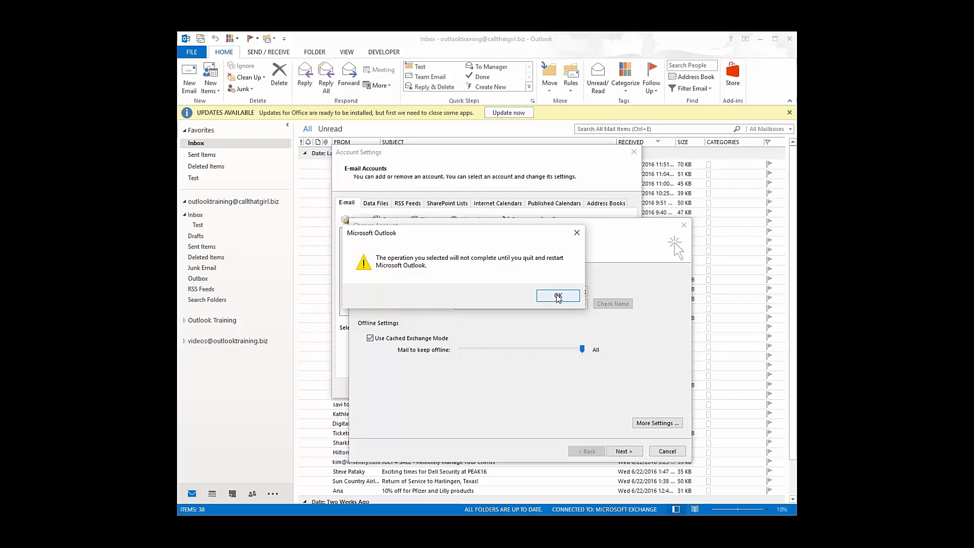
pyautogui.click(558, 296)
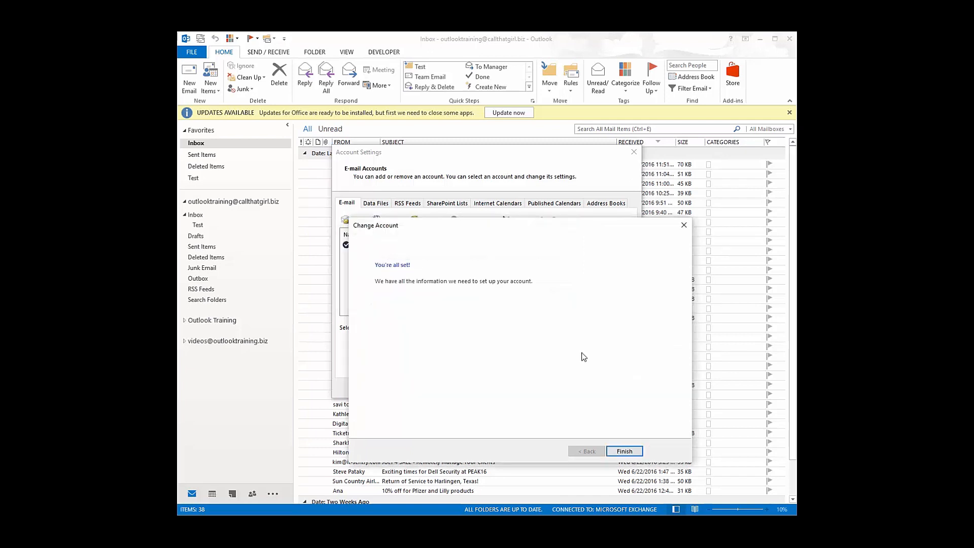
pyautogui.click(617, 449)
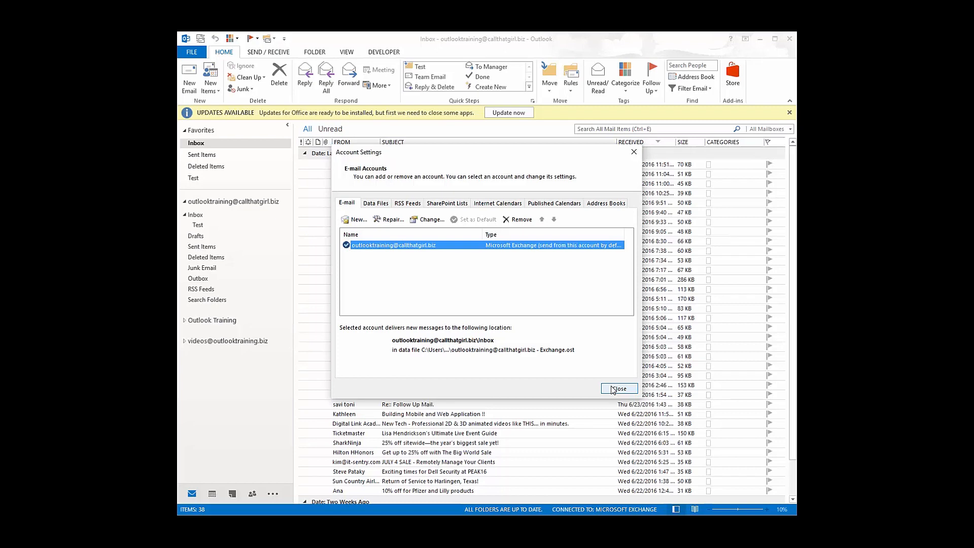
pyautogui.click(614, 390)
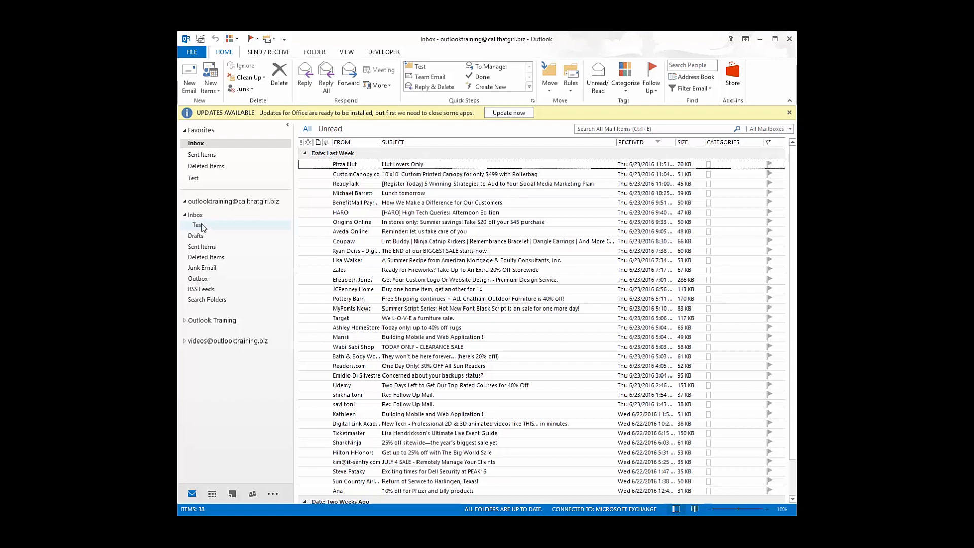
# Open the account's Drafts folder, which is empty
pyautogui.click(199, 238)
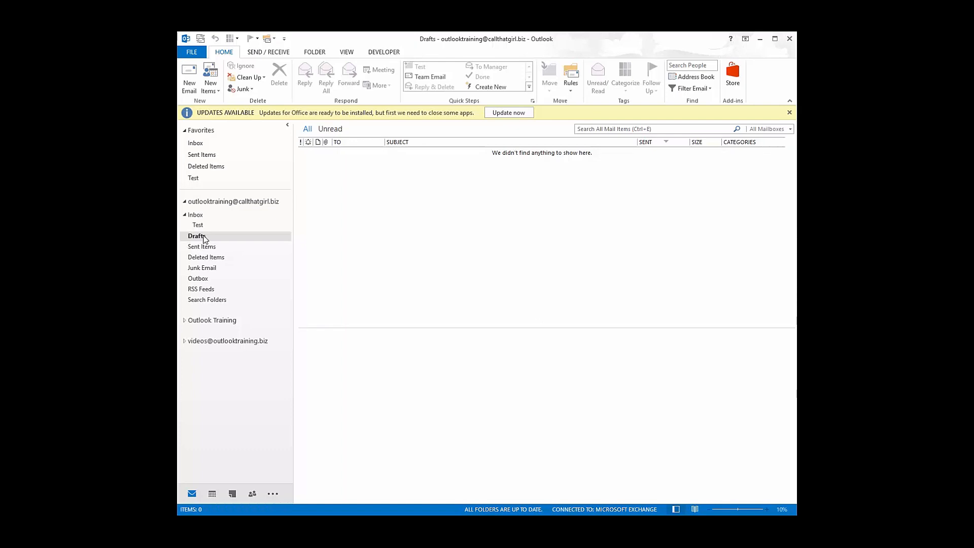
pyautogui.rightClick(199, 182)
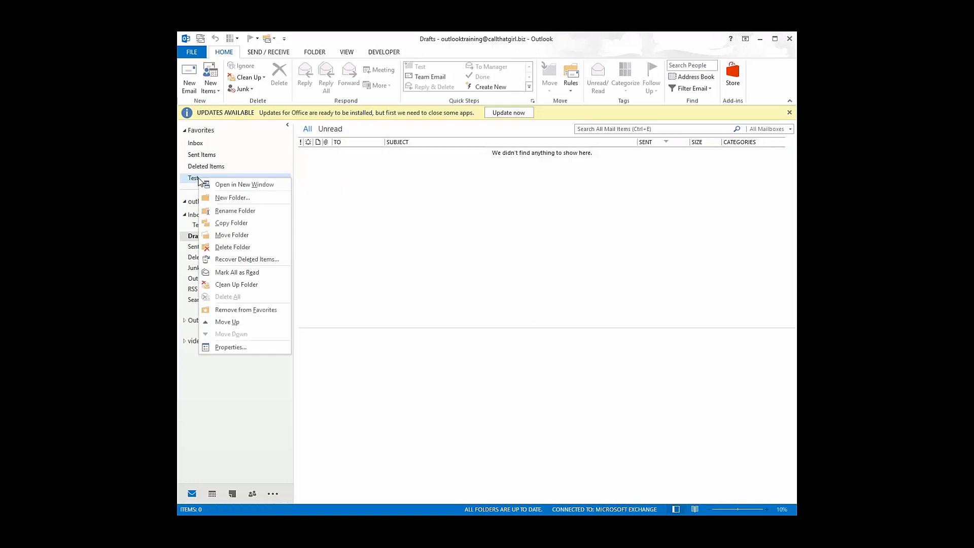
pyautogui.click(235, 311)
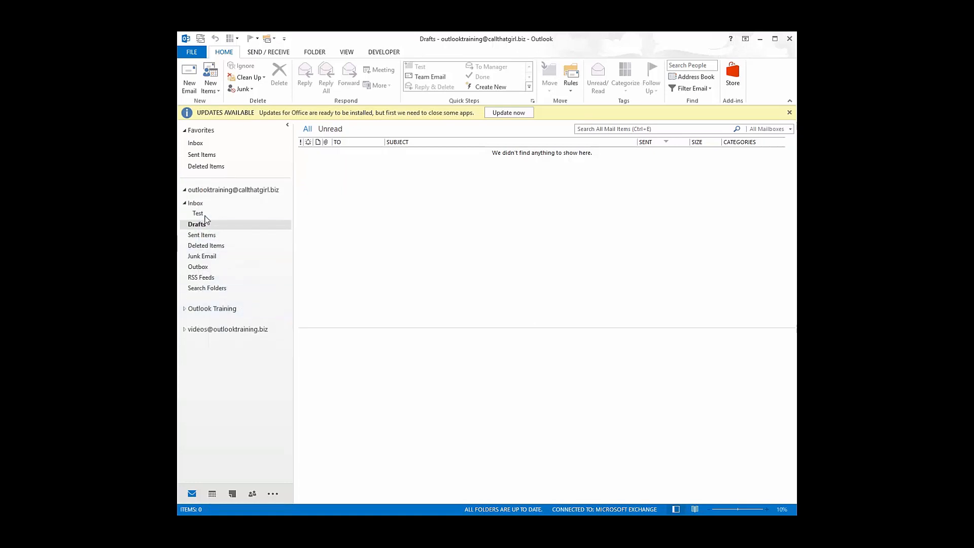
pyautogui.rightClick(205, 214)
pyautogui.click(250, 347)
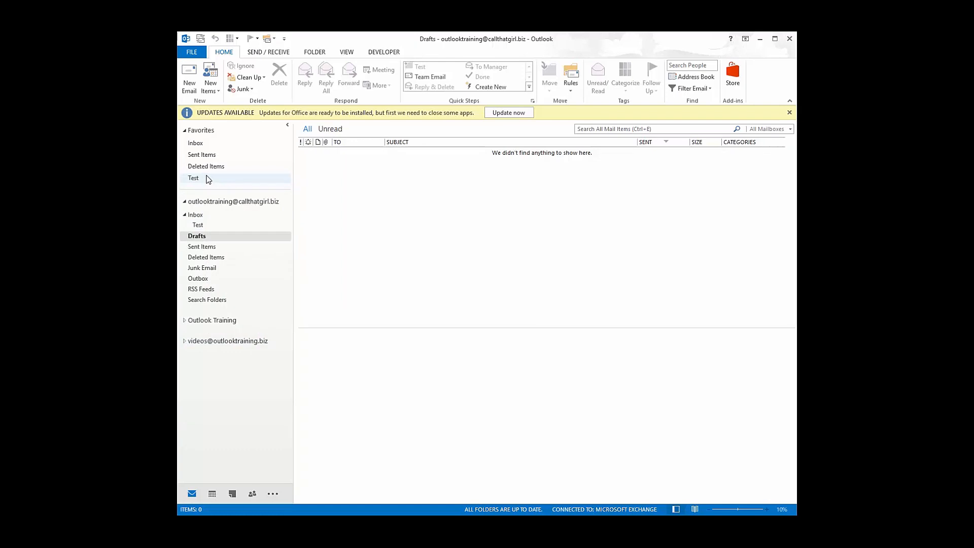
# Discard a blank new message without saving, then go to the Account Information page
pyautogui.click(189, 77)
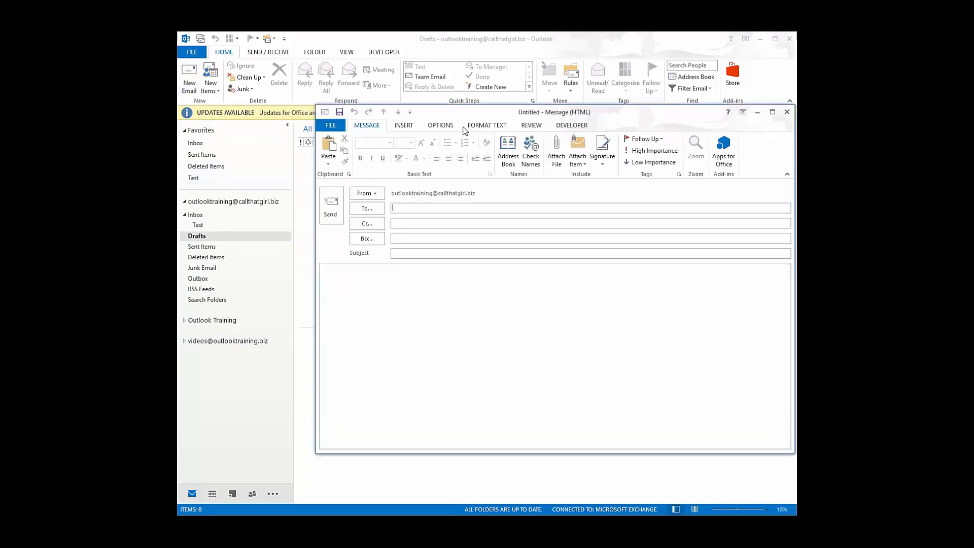
pyautogui.moveTo(486, 118); pyautogui.dragTo(443, 129)
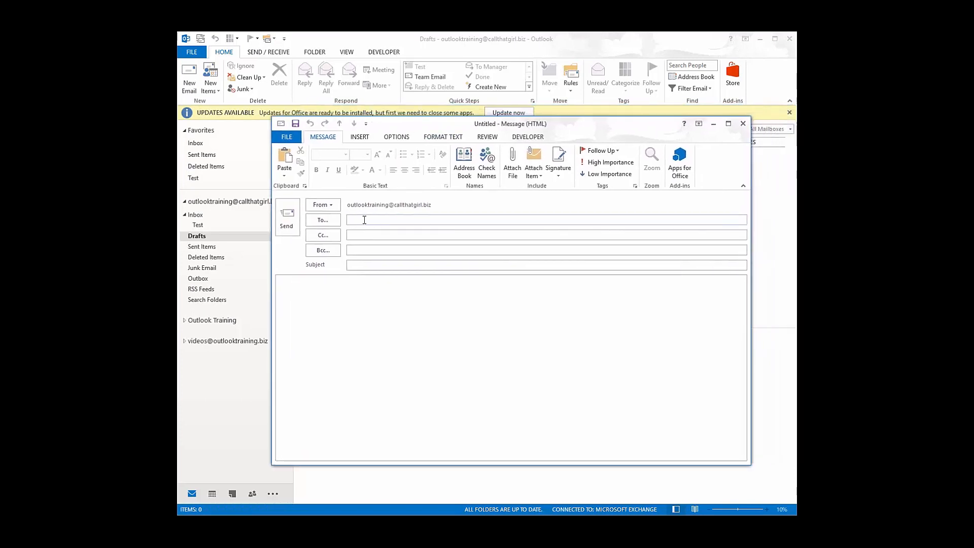
pyautogui.write('dfsdfsdsd')
pyautogui.press('BackSpace')
pyautogui.press('BackSpace')
pyautogui.press('BackSpace')
pyautogui.press('BackSpace')
pyautogui.press('BackSpace')
pyautogui.press('BackSpace')
pyautogui.press('BackSpace')
pyautogui.press('BackSpace')
pyautogui.press('BackSpace')
pyautogui.click(743, 125)
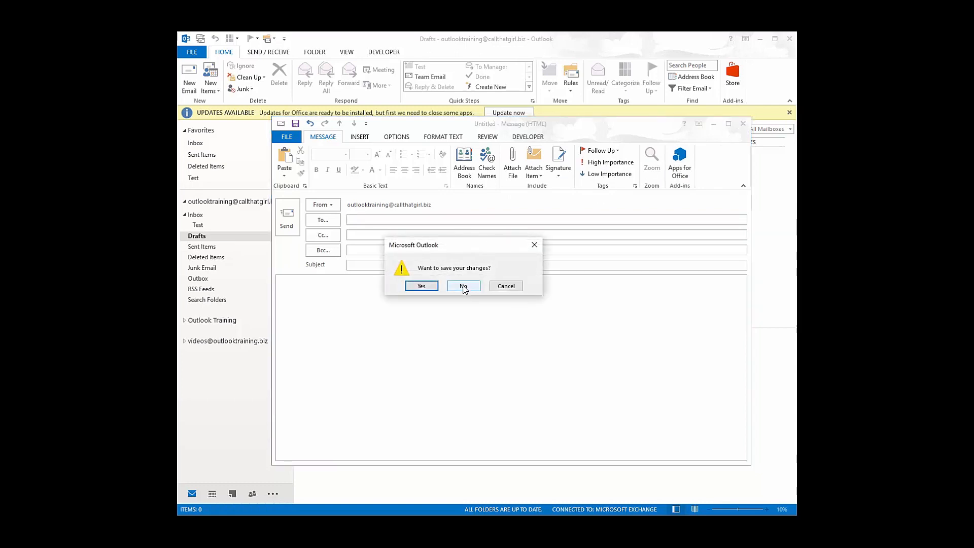
pyautogui.click(464, 287)
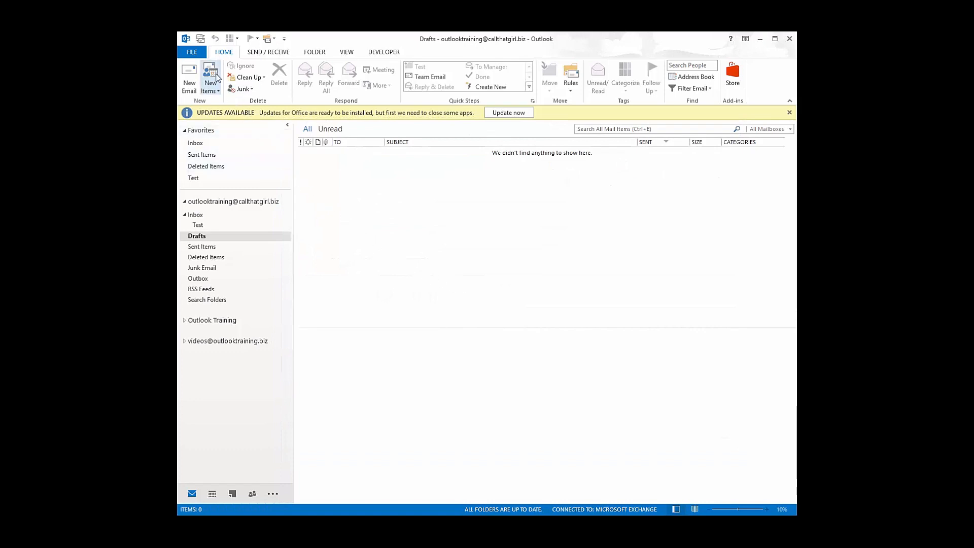
pyautogui.click(191, 52)
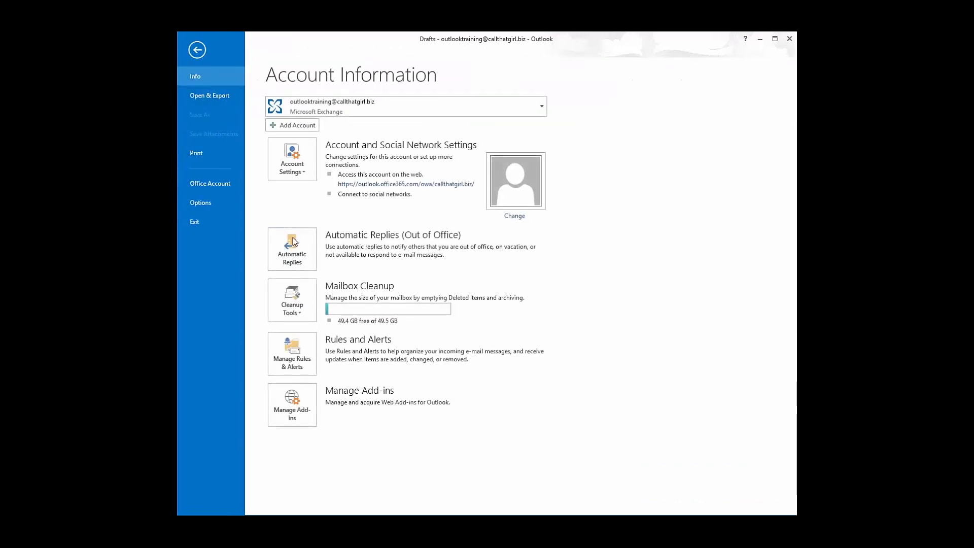
# Turn on automatic replies, then cancel after the blank outside-organization reply warning
pyautogui.click(303, 258)
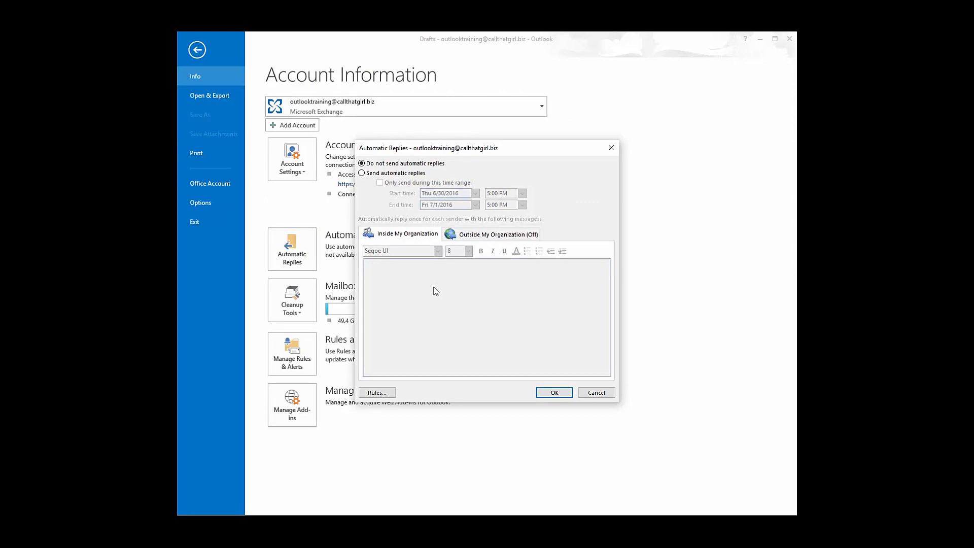
pyautogui.click(484, 236)
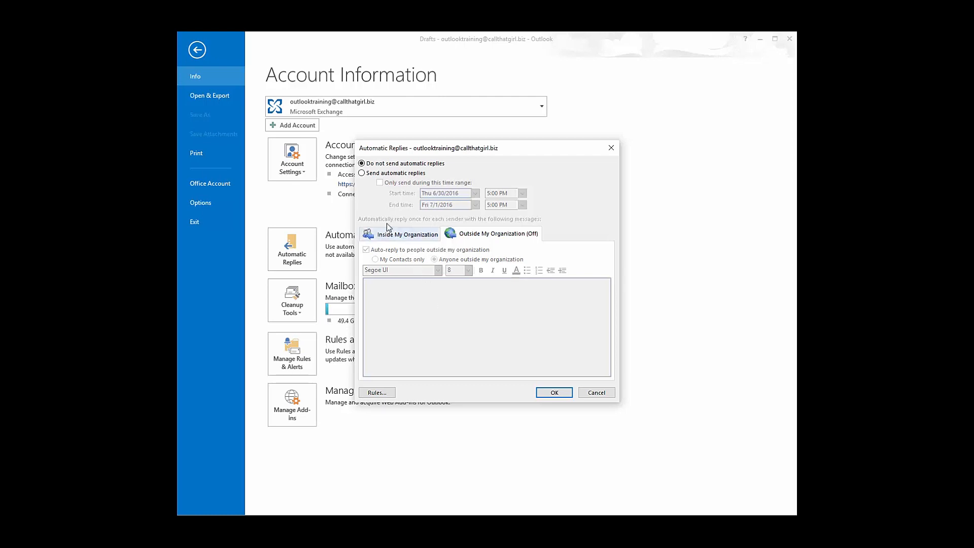
pyautogui.click(362, 173)
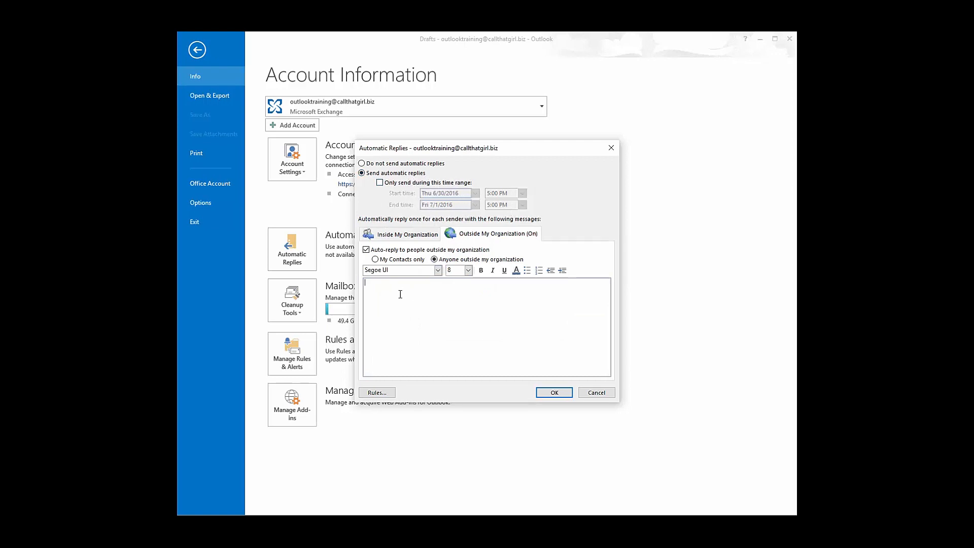
pyautogui.click(554, 393)
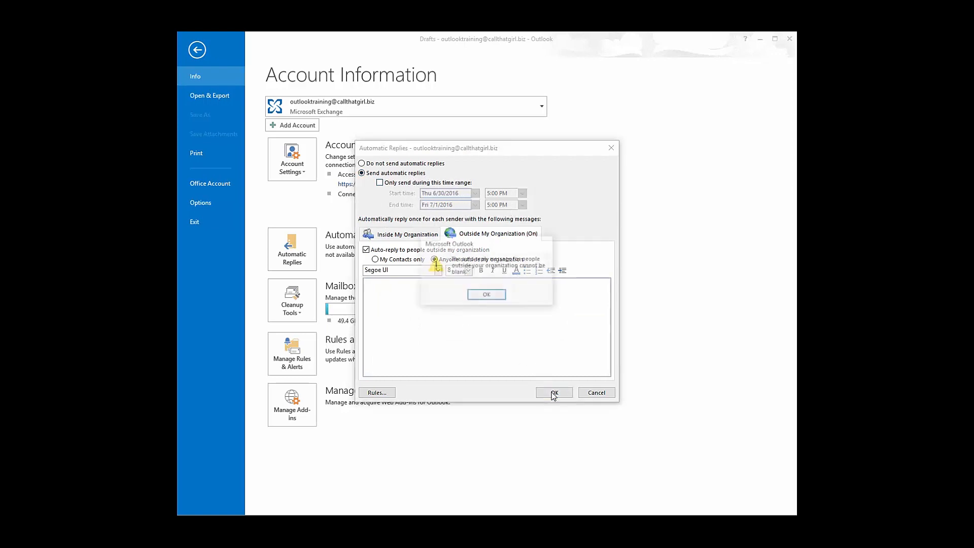
pyautogui.click(491, 295)
pyautogui.click(591, 393)
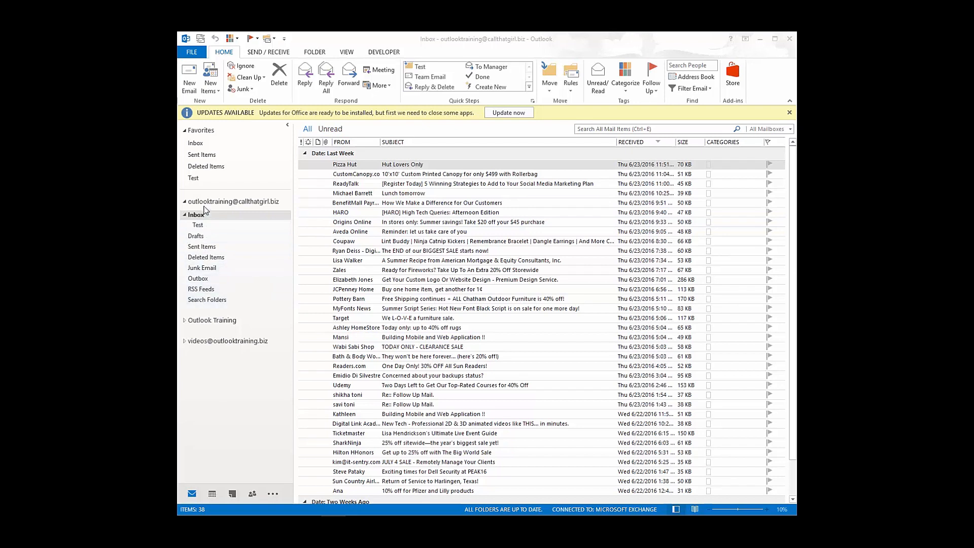
# Delete the six Inbox messages from HARO down and view the nine in Deleted Items
pyautogui.click(411, 215)
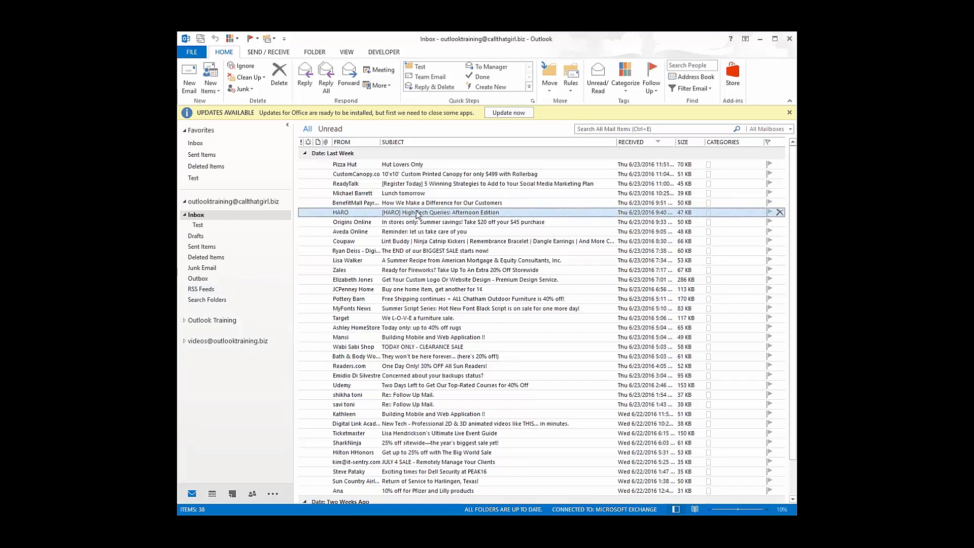
pyautogui.press('Delete')
pyautogui.press('Delete')
pyautogui.press('Delete')
pyautogui.press('Delete')
pyautogui.press('Delete')
pyautogui.press('Delete')
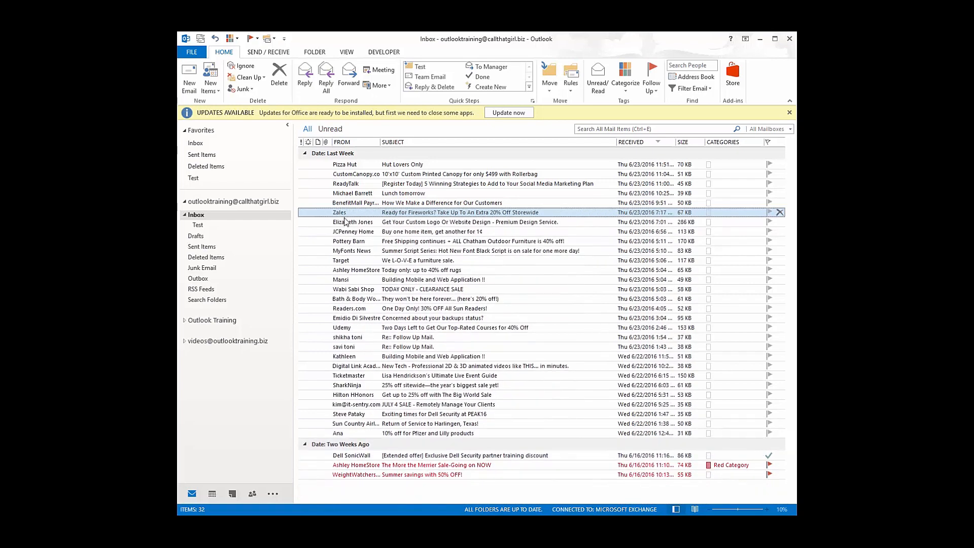
pyautogui.click(212, 258)
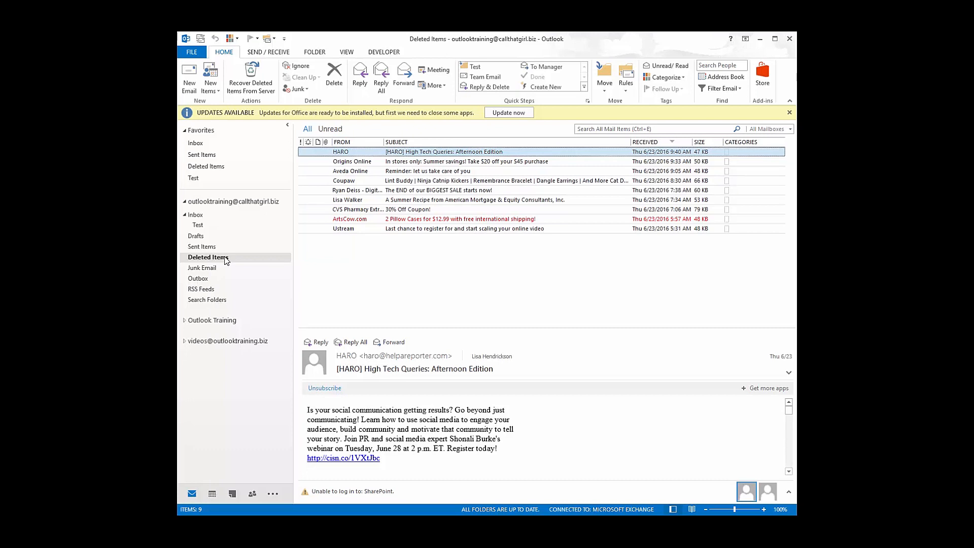
pyautogui.rightClick(227, 260)
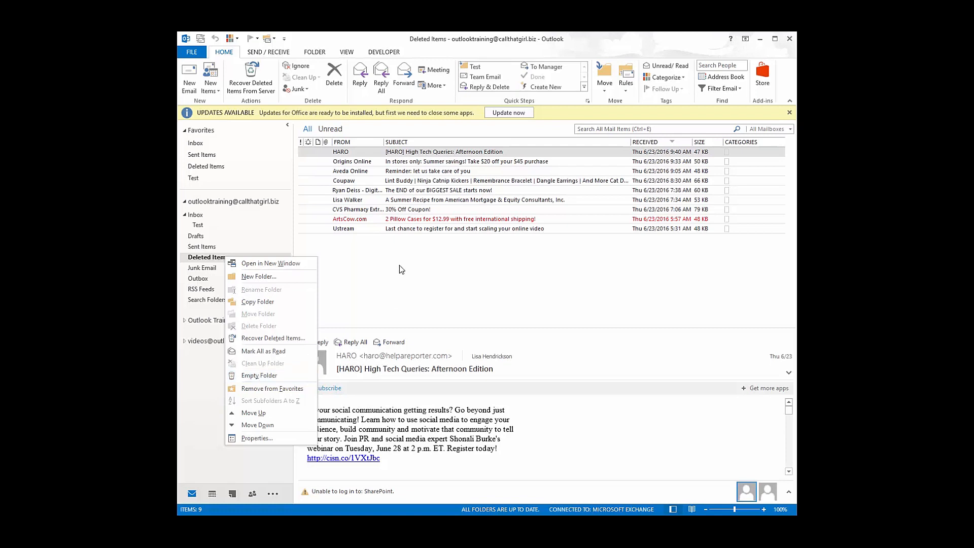
pyautogui.click(371, 152)
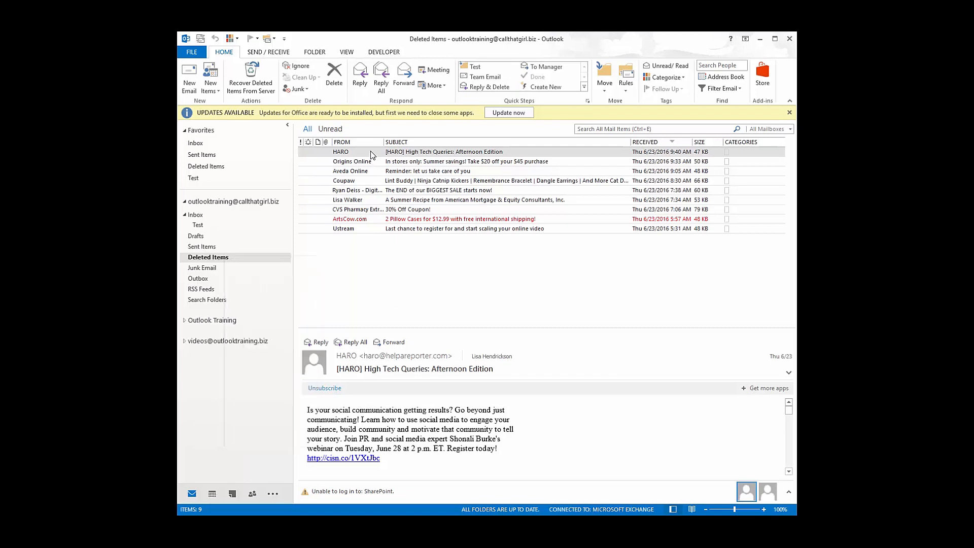
pyautogui.keyDown('shift'); pyautogui.click(353, 231); pyautogui.keyUp('shift')
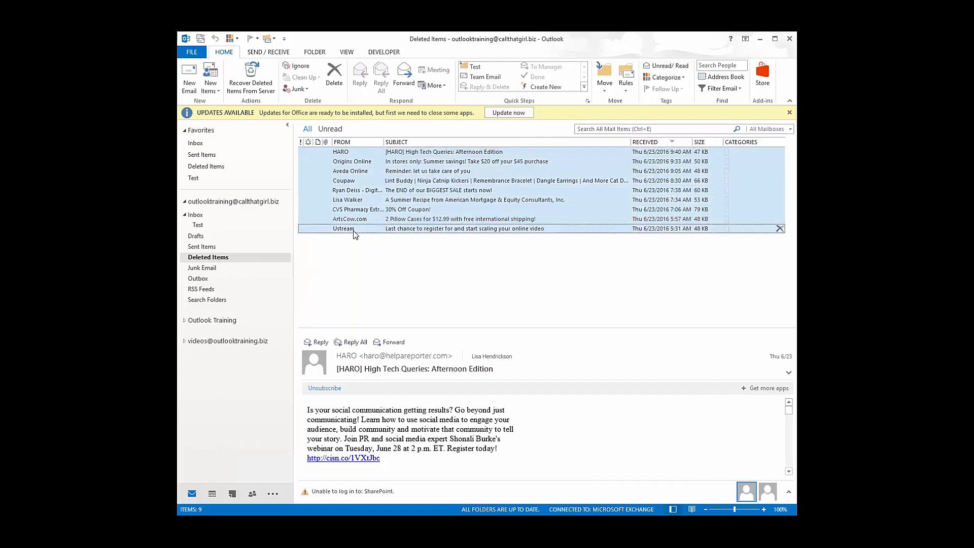
pyautogui.rightClick(353, 231)
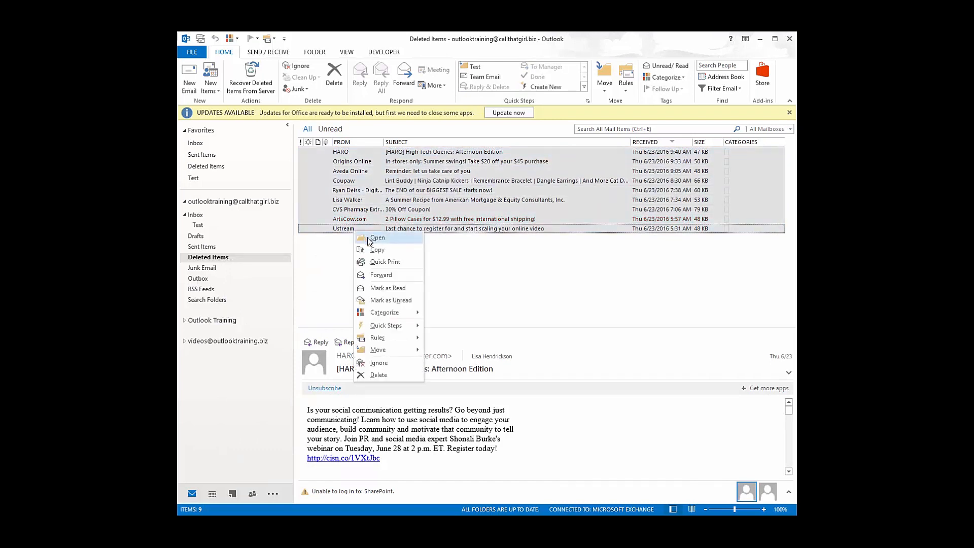
pyautogui.moveTo(383, 350)
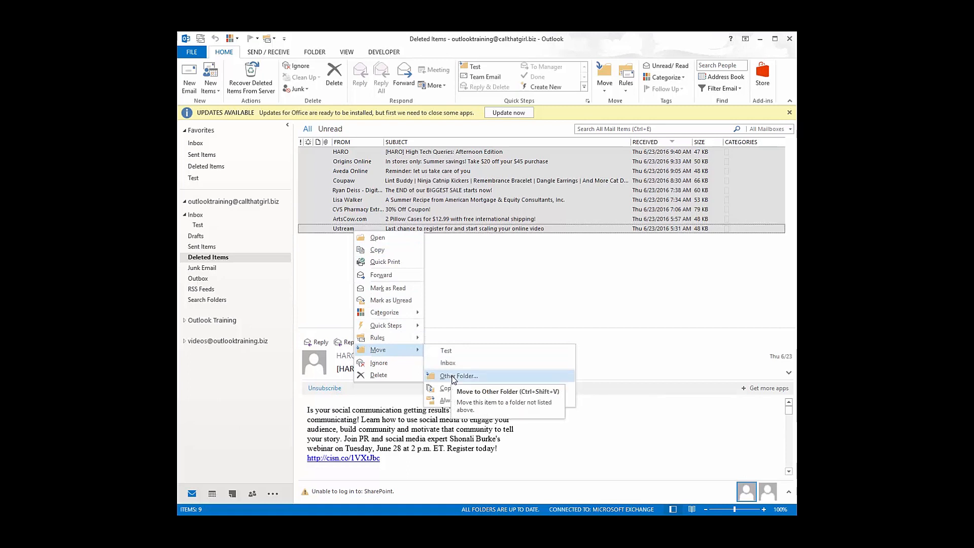
pyautogui.press('Escape')
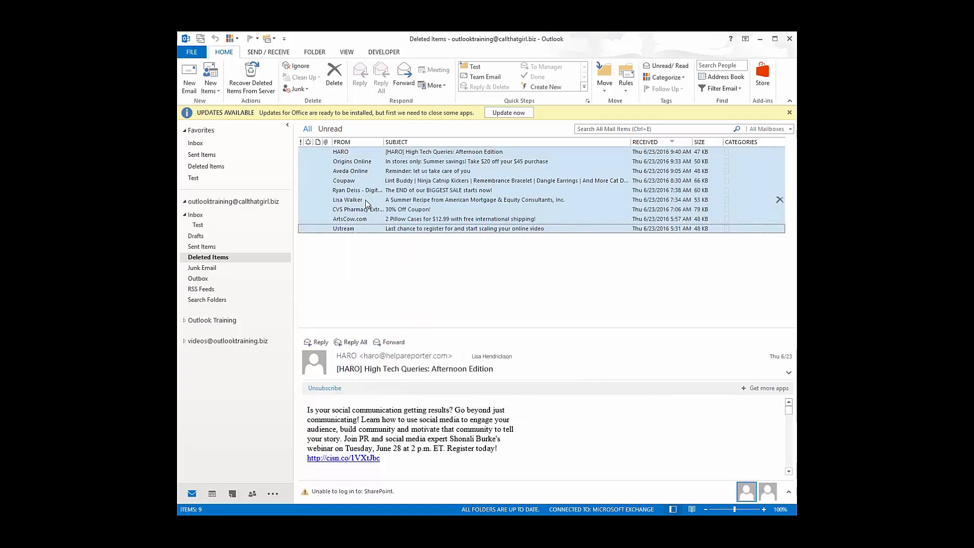
# Move the seven deleted messages, Aveda Online through Ustream, into Outlook Training's Test Folder
pyautogui.click(357, 233)
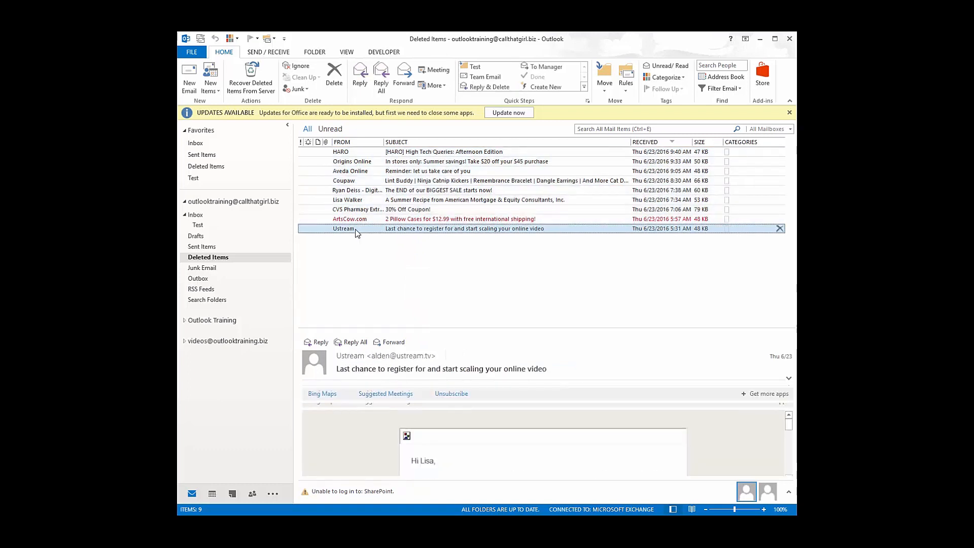
pyautogui.keyDown('shift'); pyautogui.click(356, 172); pyautogui.keyUp('shift')
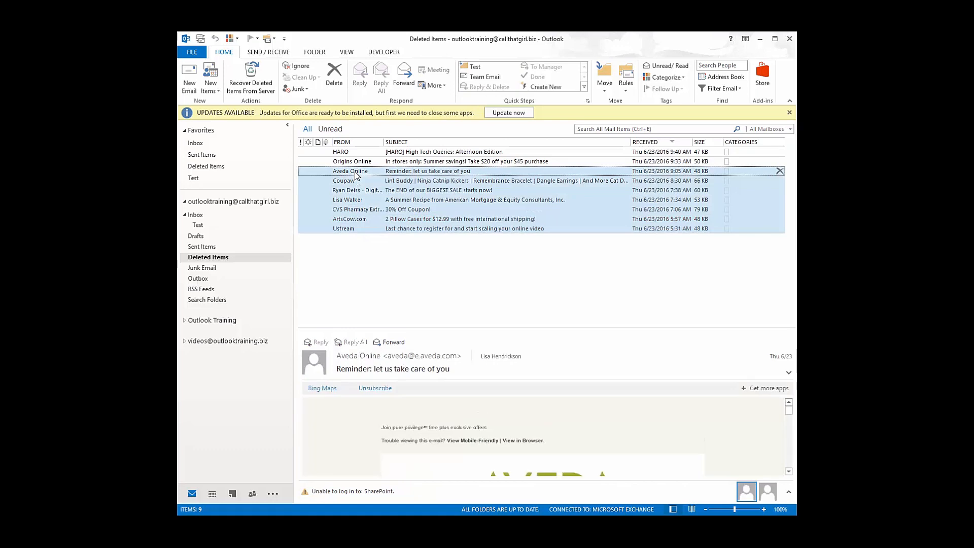
pyautogui.rightClick(356, 172)
pyautogui.moveTo(394, 291)
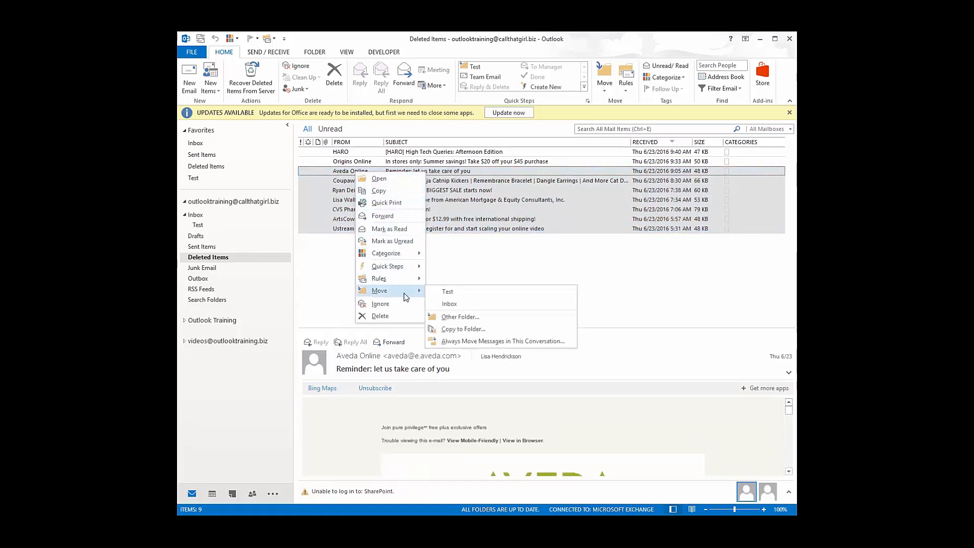
pyautogui.click(459, 319)
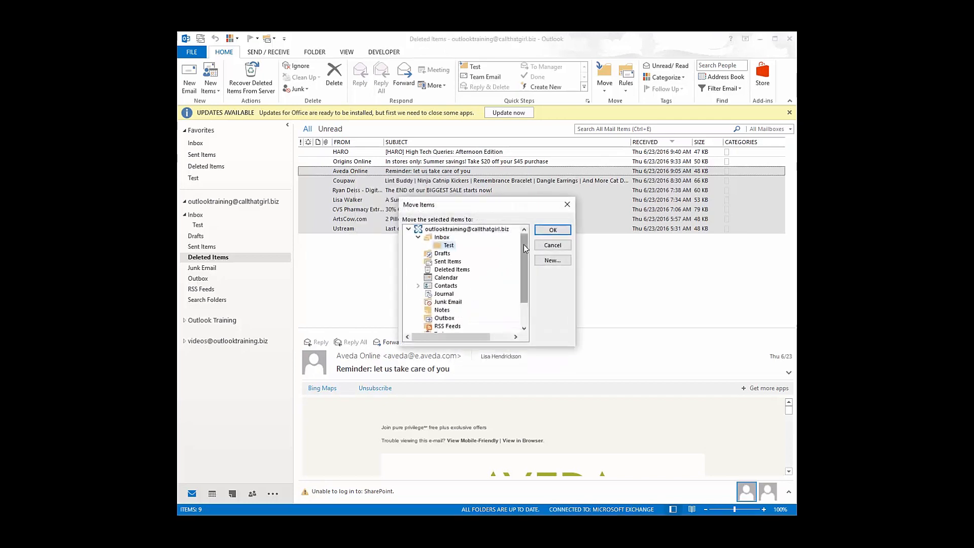
pyautogui.moveTo(524, 242); pyautogui.dragTo(524, 287)
pyautogui.click(410, 310)
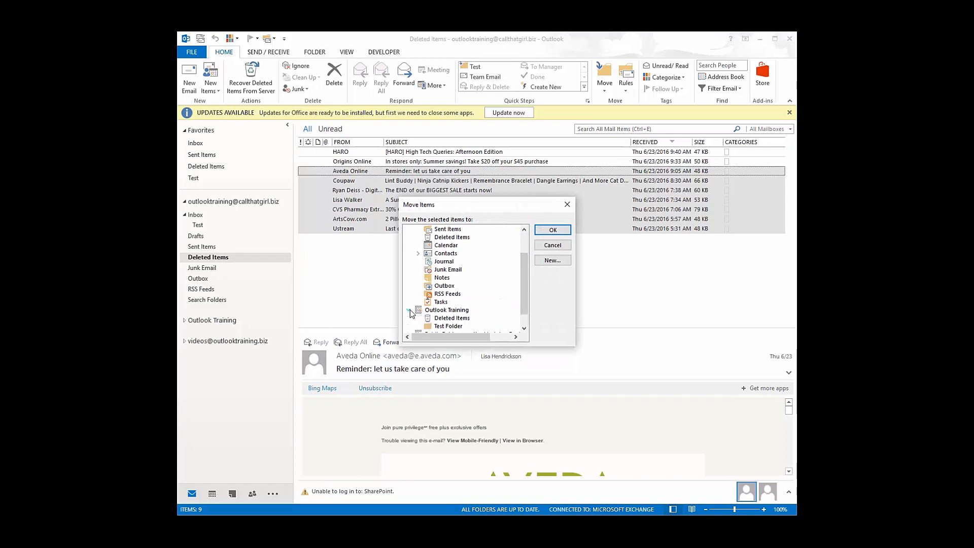
pyautogui.click(450, 327)
pyautogui.click(545, 231)
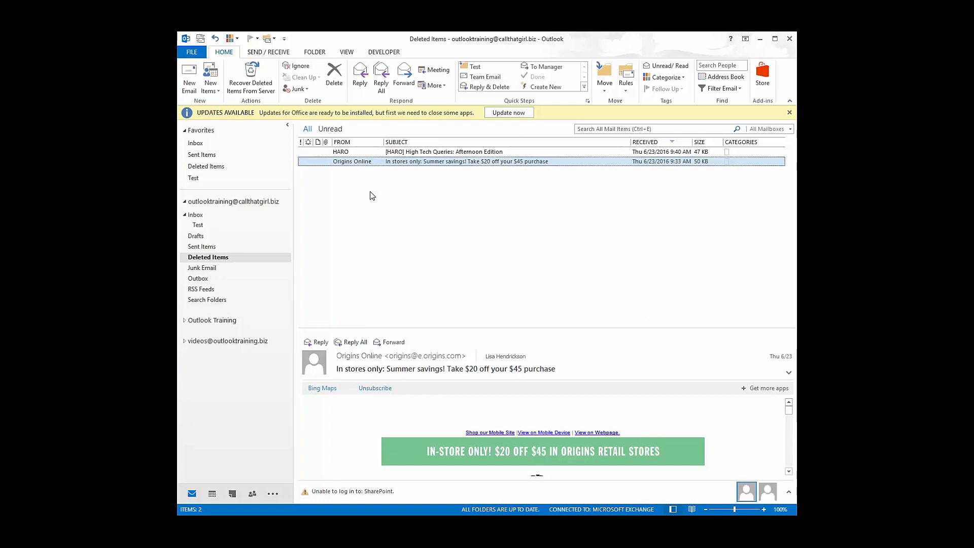
# Return the Origins Online and HARO messages to the Inbox and open it
pyautogui.moveTo(357, 165); pyautogui.dragTo(196, 215)
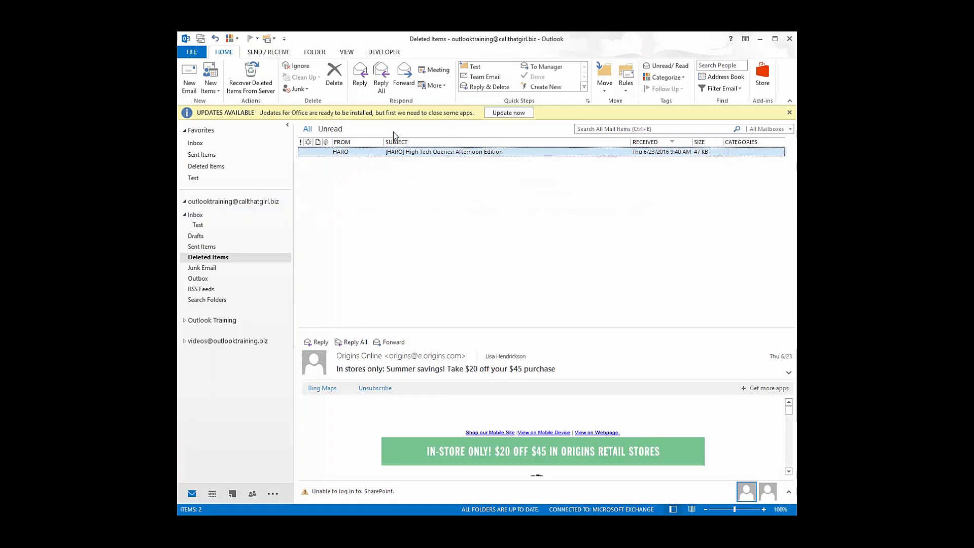
pyautogui.moveTo(378, 152); pyautogui.dragTo(207, 221)
pyautogui.click(205, 217)
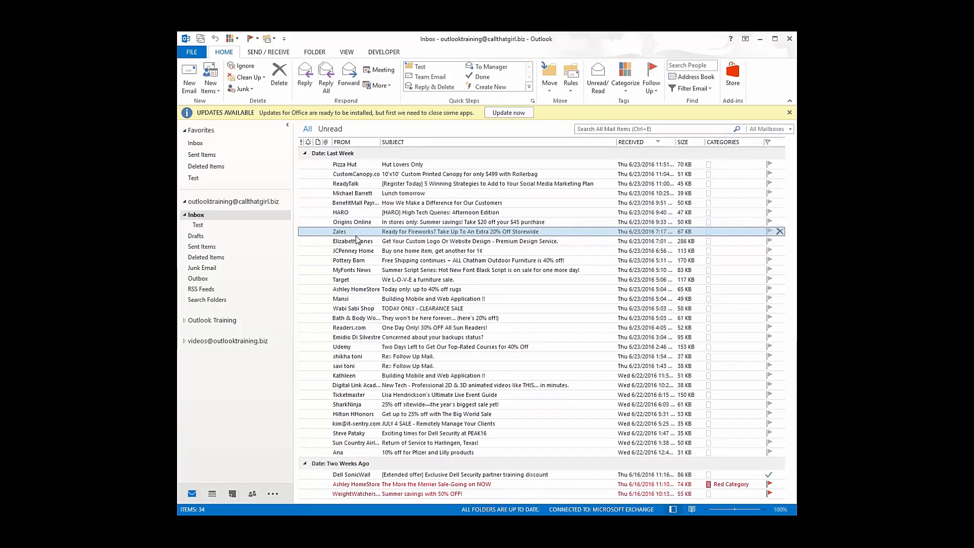
# Move the top eight Inbox messages, Pizza Hut through Zales, into Deleted Items
pyautogui.keyDown('shift'); pyautogui.click(354, 271); pyautogui.keyUp('shift')
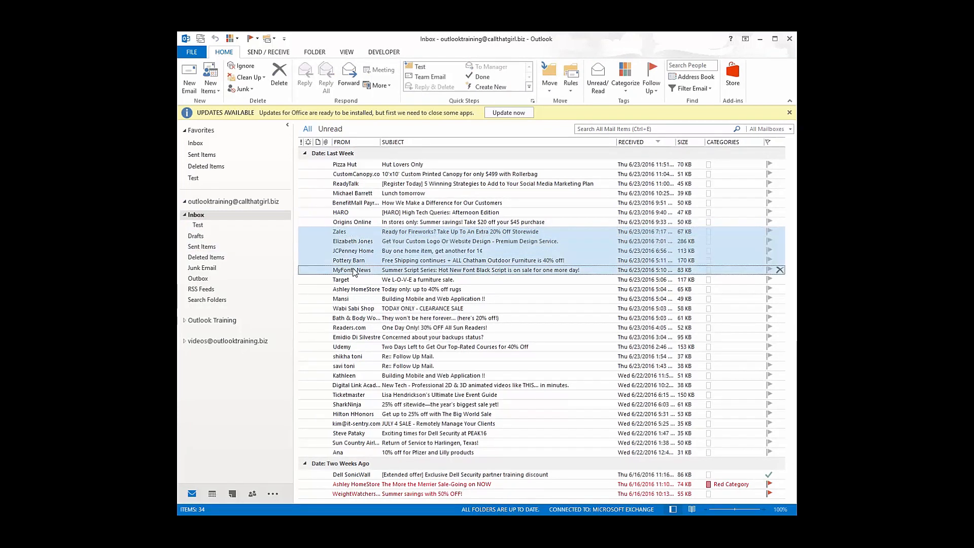
pyautogui.rightClick(353, 271)
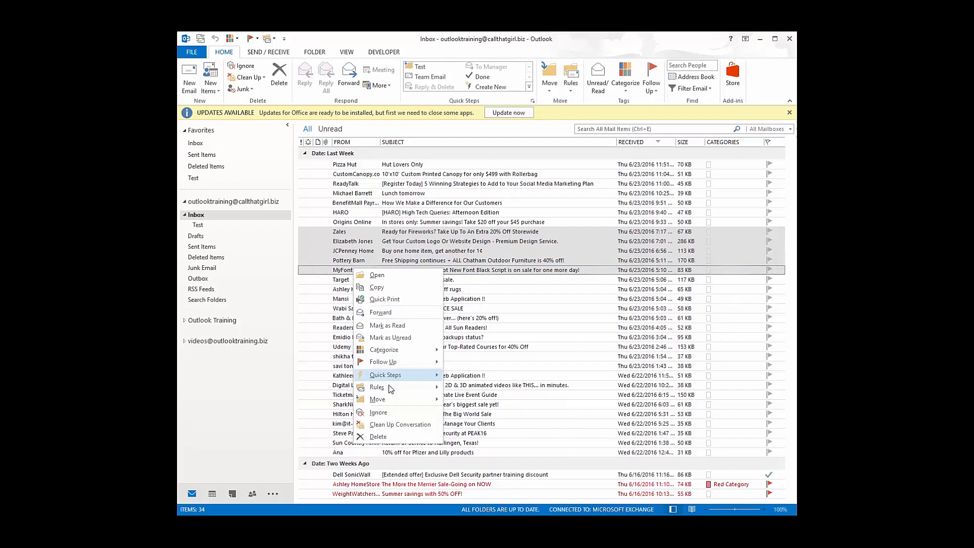
pyautogui.moveTo(394, 399)
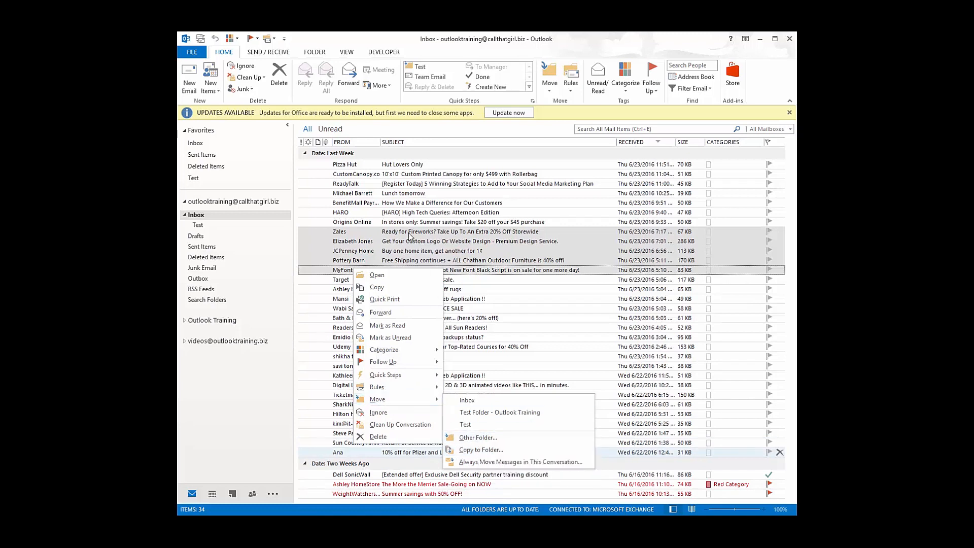
pyautogui.press('Escape')
pyautogui.press('Escape')
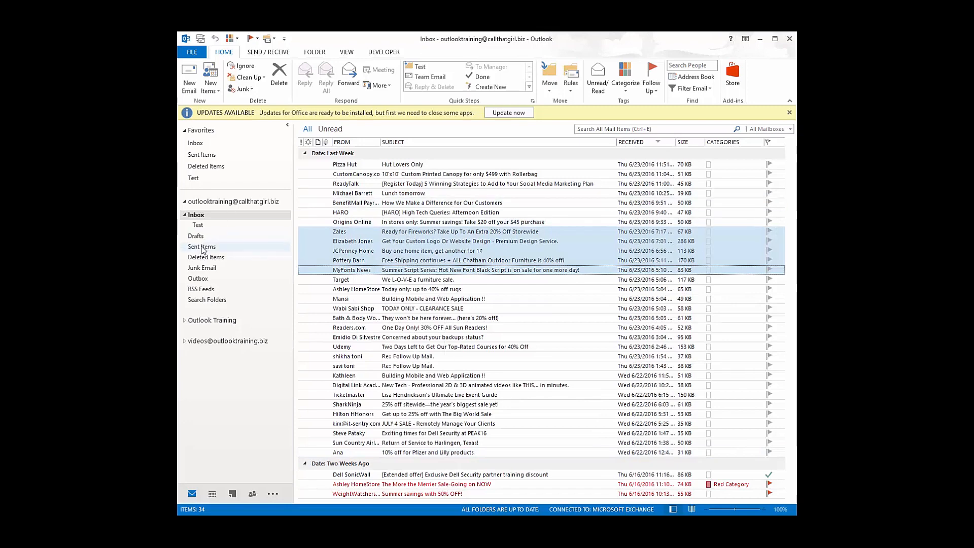
pyautogui.click(239, 258)
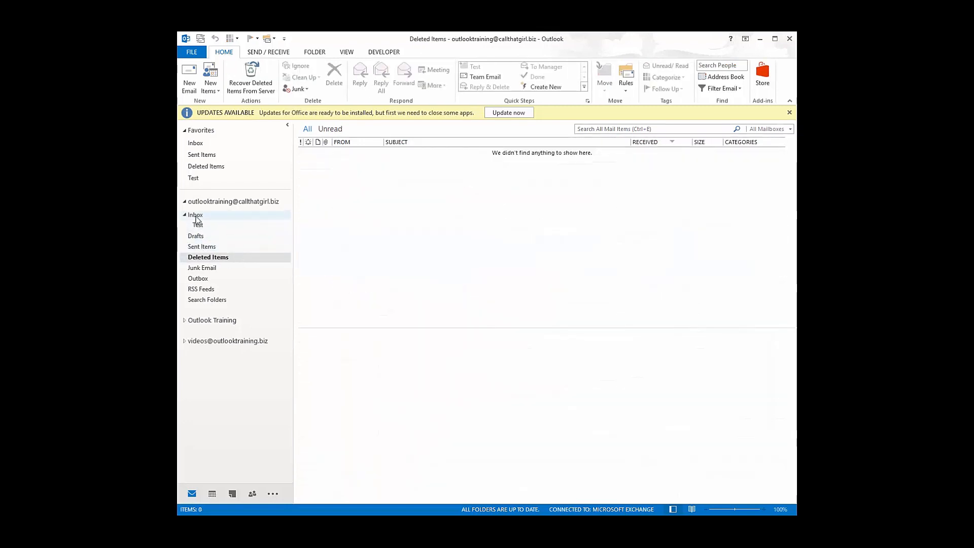
pyautogui.click(196, 215)
pyautogui.moveTo(335, 193); pyautogui.dragTo(281, 201)
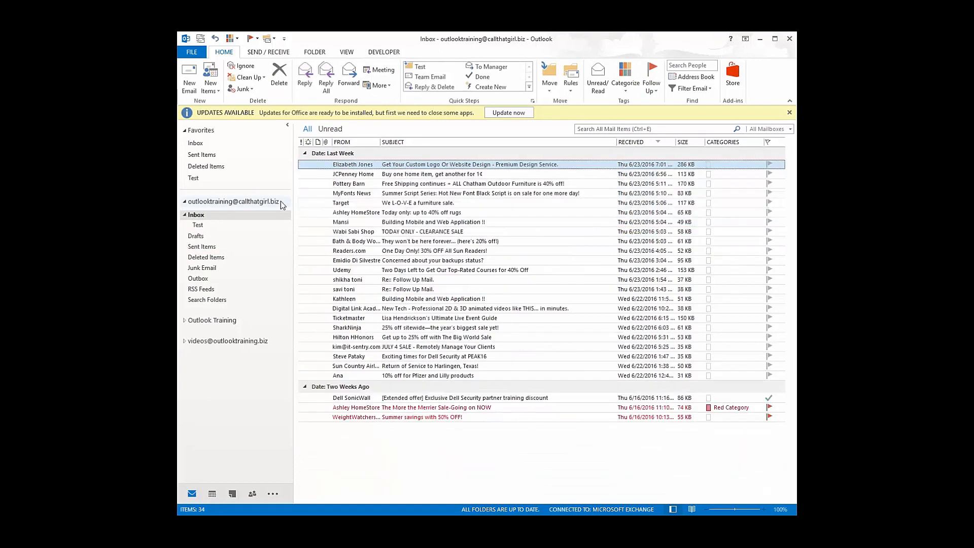
pyautogui.click(207, 257)
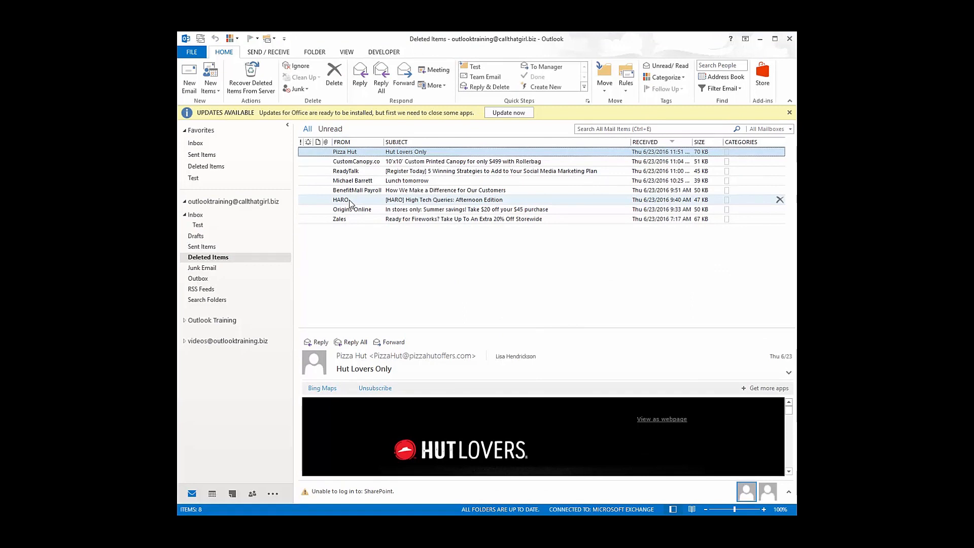
pyautogui.click(249, 82)
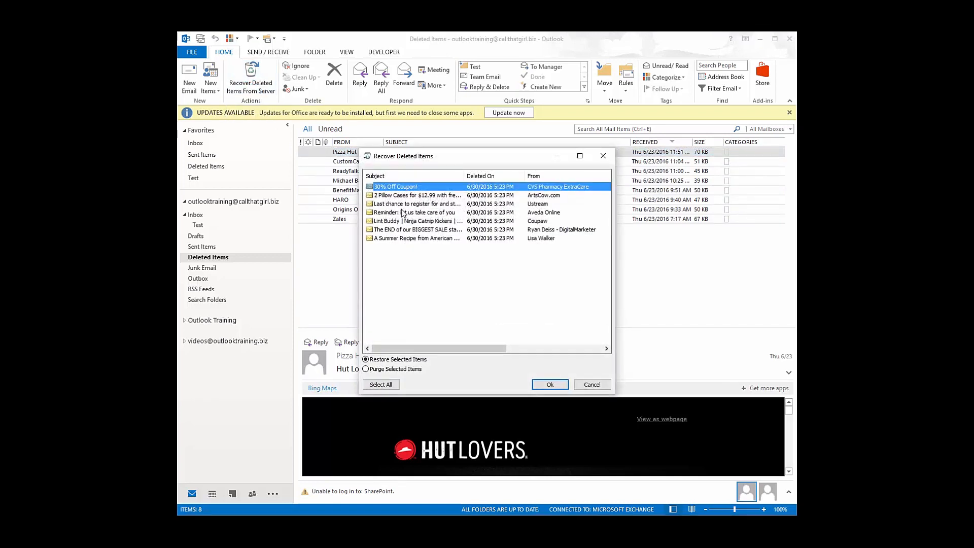
pyautogui.click(402, 239)
pyautogui.keyDown('ctrl'); pyautogui.click(408, 230); pyautogui.keyUp('ctrl')
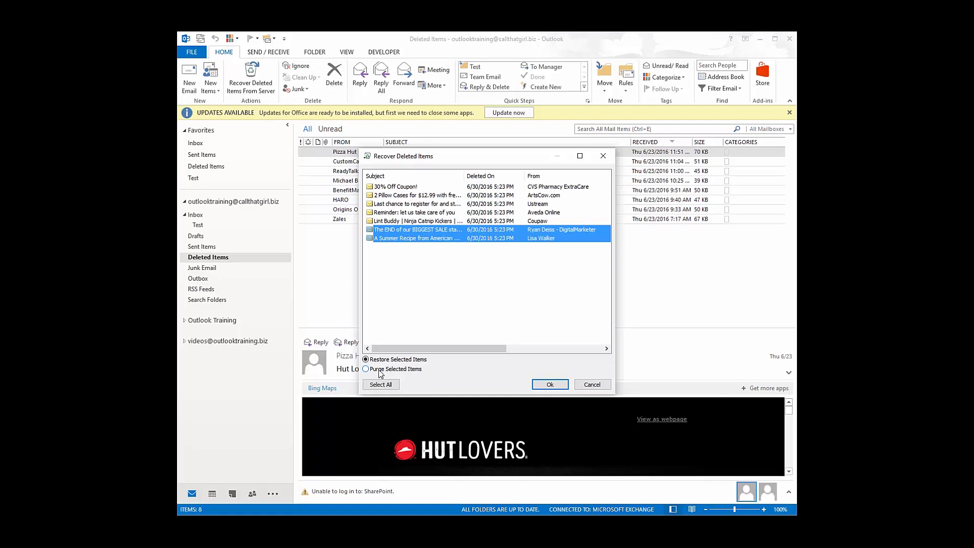
pyautogui.click(587, 386)
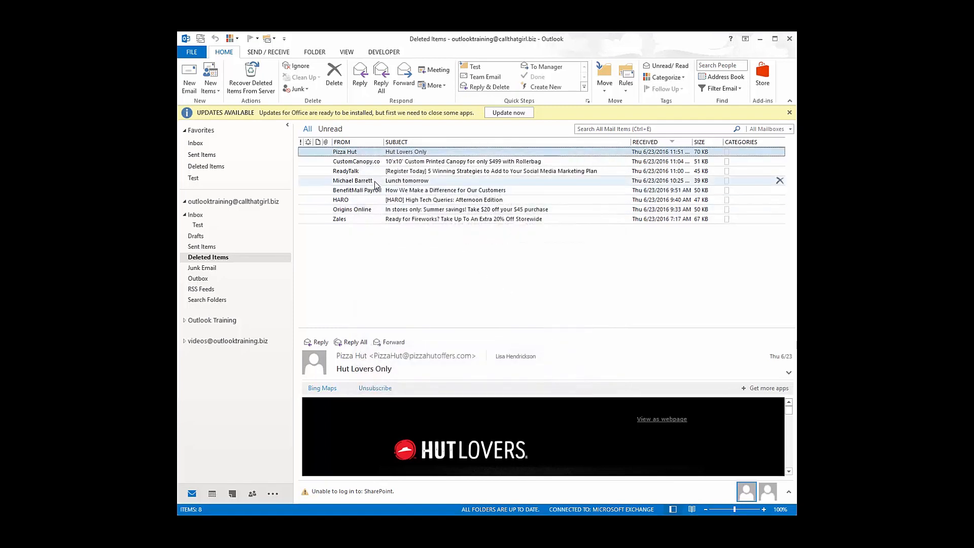